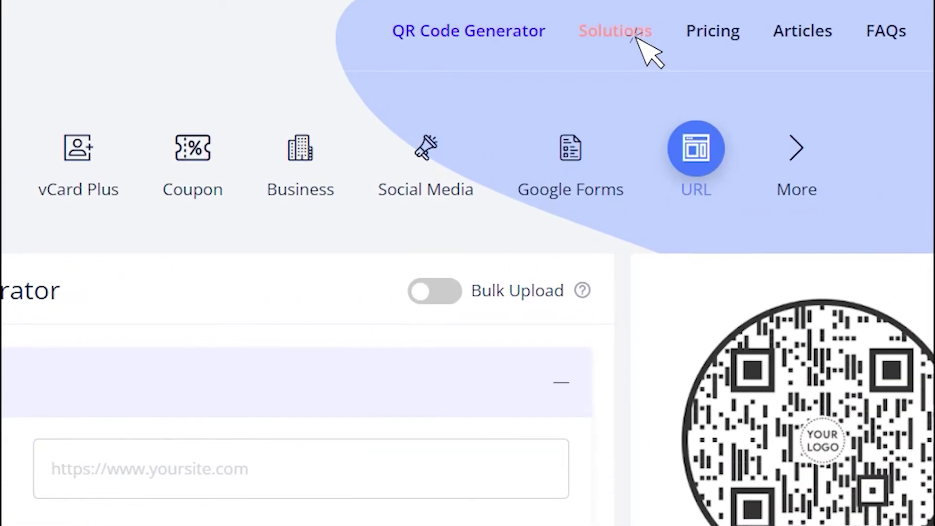
Go to the Solutions overview listing all QR code types.
{"action": "left_click", "coordinate": [639, 38]}
{"action": "scroll", "coordinate": [467, 263], "scroll_direction": "down", "scroll_amount": 5}
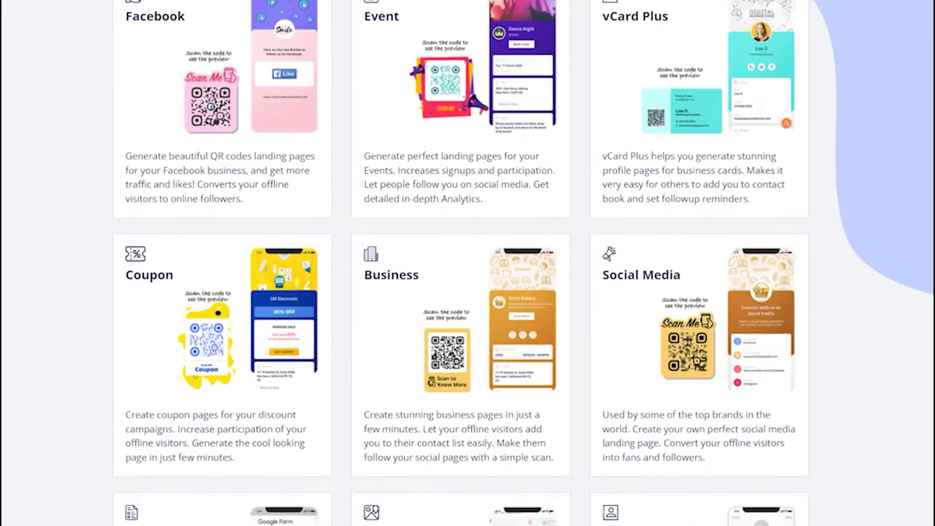
{"action": "scroll", "coordinate": [468, 263], "scroll_direction": "down", "scroll_amount": 3}
{"action": "scroll", "coordinate": [467, 263], "scroll_direction": "down", "scroll_amount": 2}
{"action": "scroll", "coordinate": [468, 263], "scroll_direction": "down", "scroll_amount": 2}
{"action": "scroll", "coordinate": [467, 263], "scroll_direction": "down", "scroll_amount": 3}
{"action": "scroll", "coordinate": [467, 264], "scroll_direction": "down", "scroll_amount": 4}
{"action": "scroll", "coordinate": [467, 263], "scroll_direction": "down", "scroll_amount": 2}
{"action": "scroll", "coordinate": [467, 263], "scroll_direction": "down", "scroll_amount": 2}
{"action": "scroll", "coordinate": [468, 263], "scroll_direction": "down", "scroll_amount": 3}
{"action": "scroll", "coordinate": [468, 264], "scroll_direction": "down", "scroll_amount": 1}
{"action": "scroll", "coordinate": [467, 263], "scroll_direction": "down", "scroll_amount": 1}
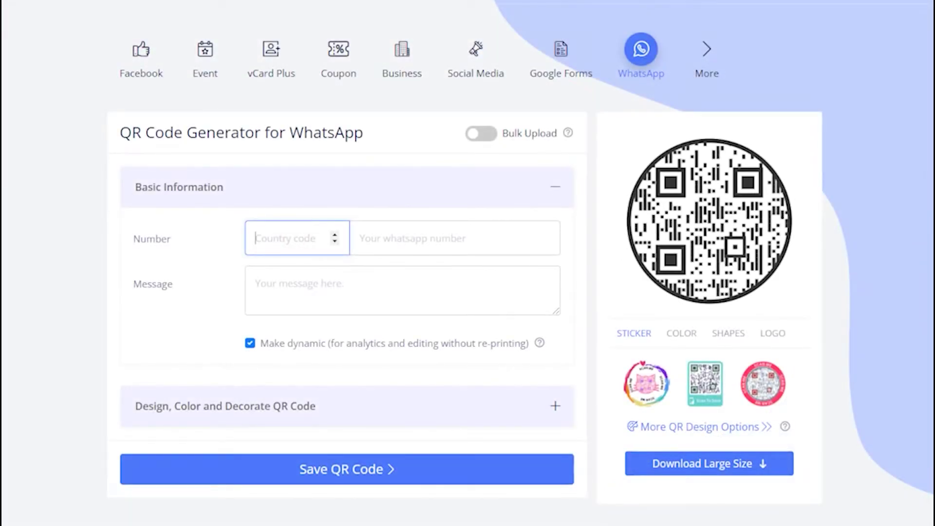
{"action": "type", "text": "91"}
Enter the WhatsApp number after country code 91, the message 'Hi There!', and keep Make dynamic checked.
{"action": "key", "text": "Tab"}
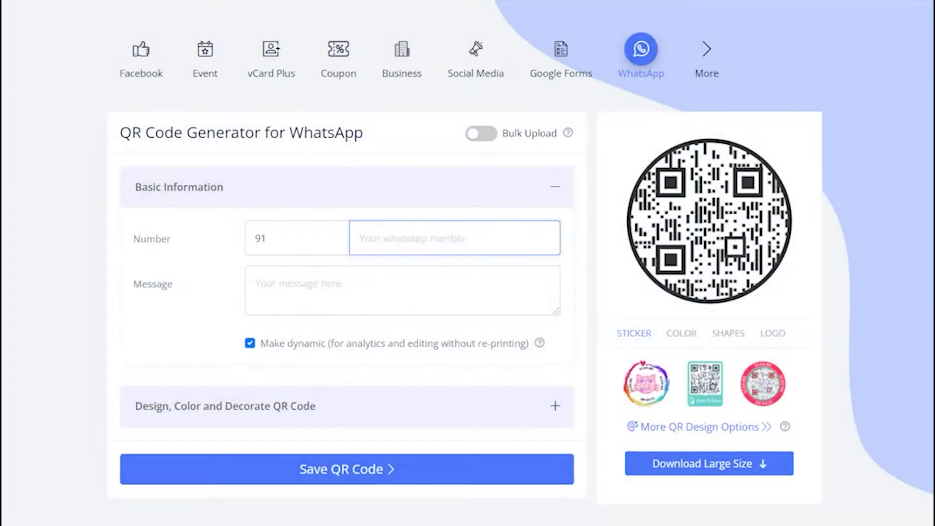
{"action": "type", "text": "9"}
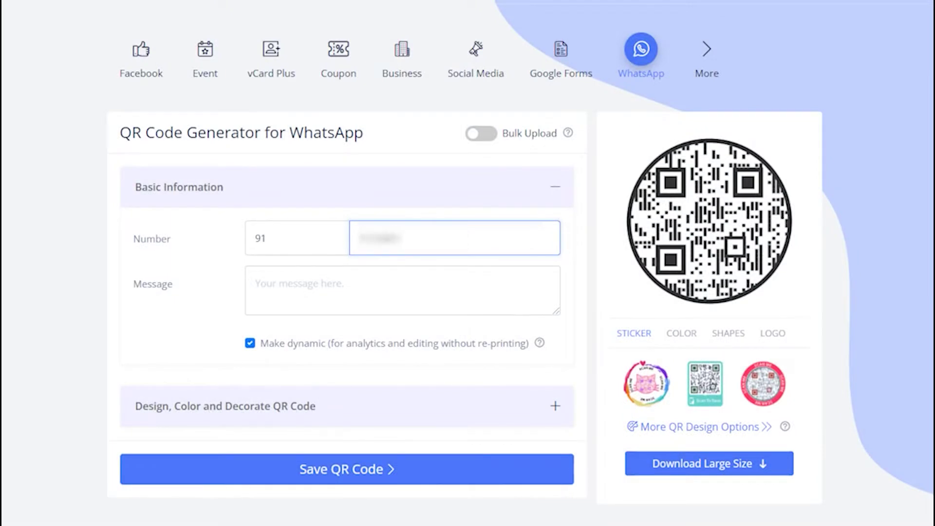
{"action": "type", "text": "876"}
{"action": "left_click", "coordinate": [334, 284]}
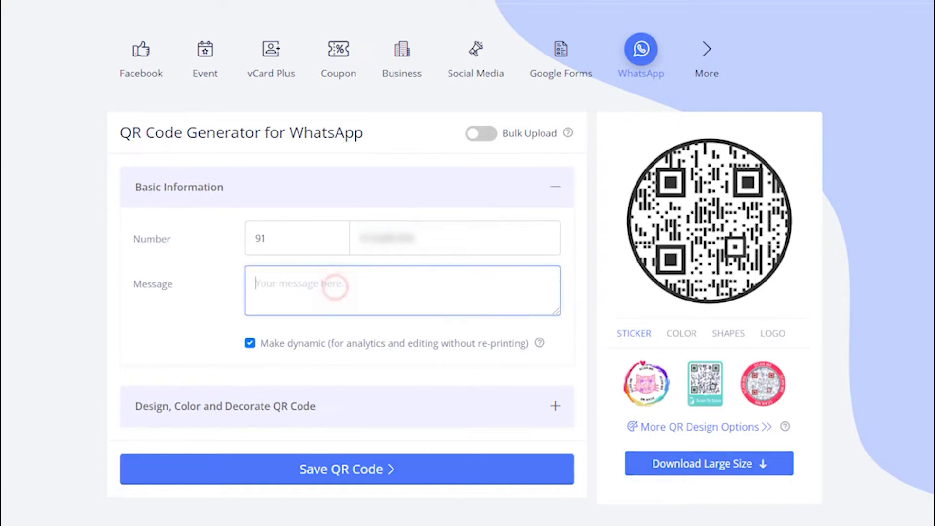
{"action": "type", "text": "Hi "}
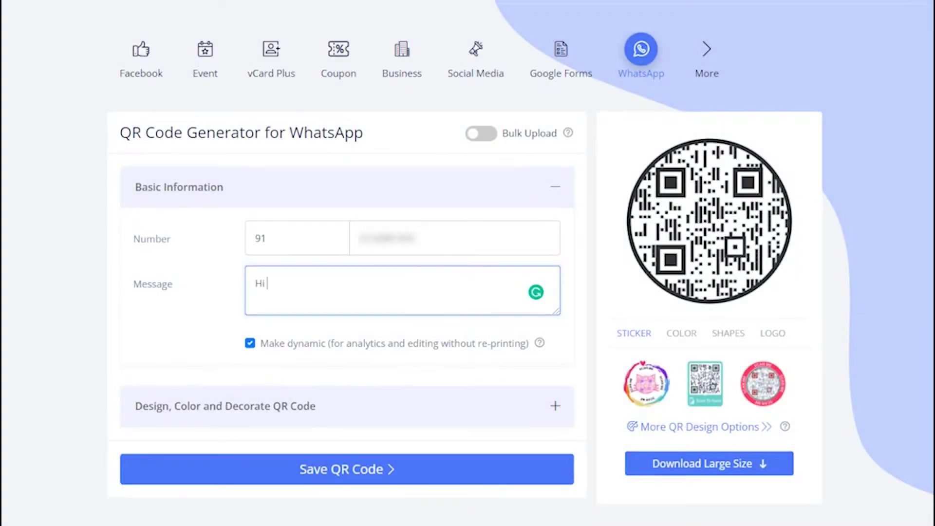
{"action": "type", "text": "There!"}
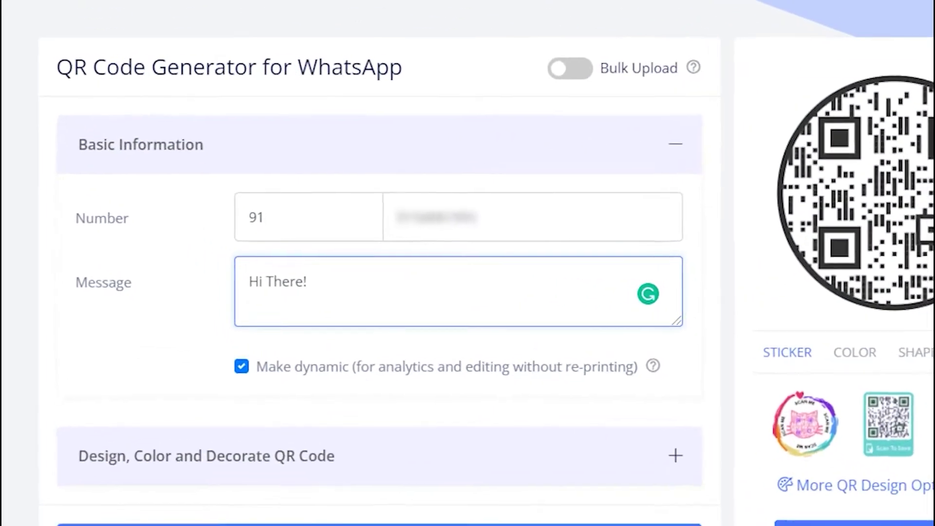
{"action": "left_click", "coordinate": [250, 343]}
{"action": "left_click", "coordinate": [238, 373]}
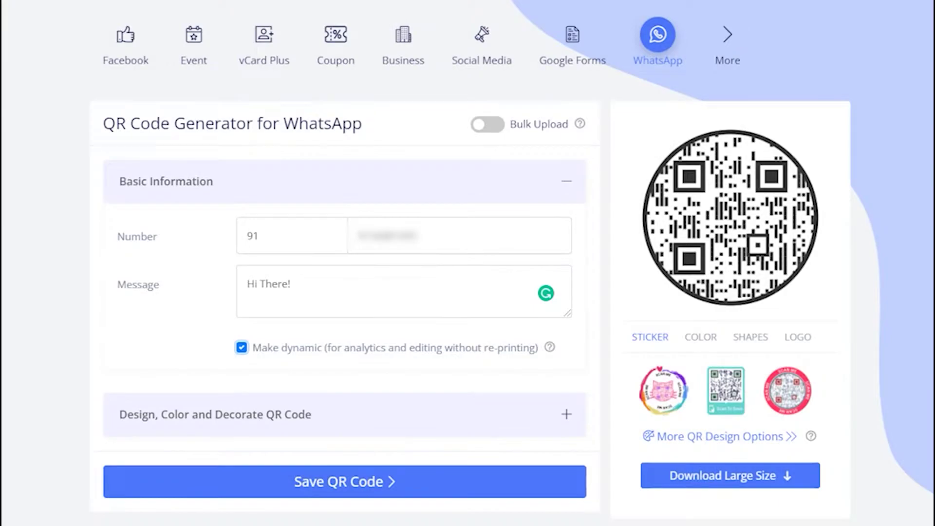
In the design customisation, shape the QR code as a speech bubble after trying heart and wavy badge.
{"action": "left_click", "coordinate": [423, 413]}
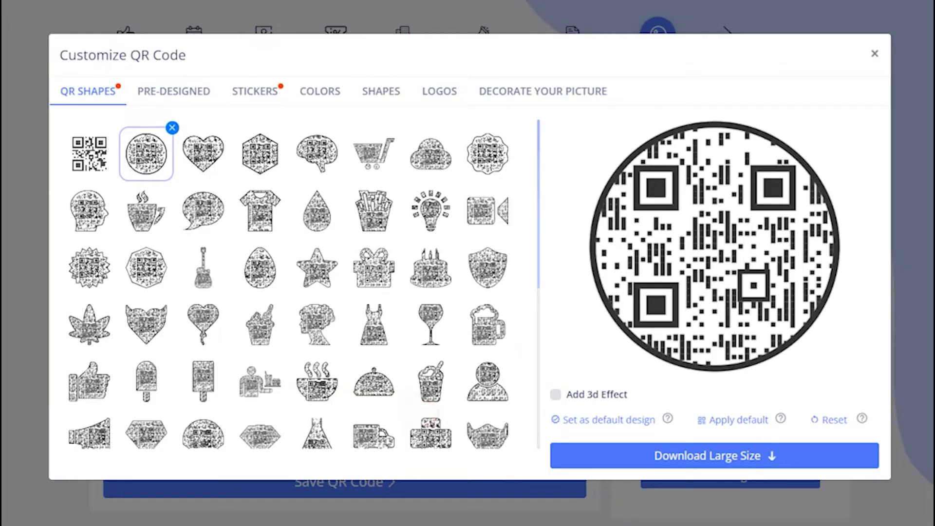
{"action": "left_click", "coordinate": [209, 163]}
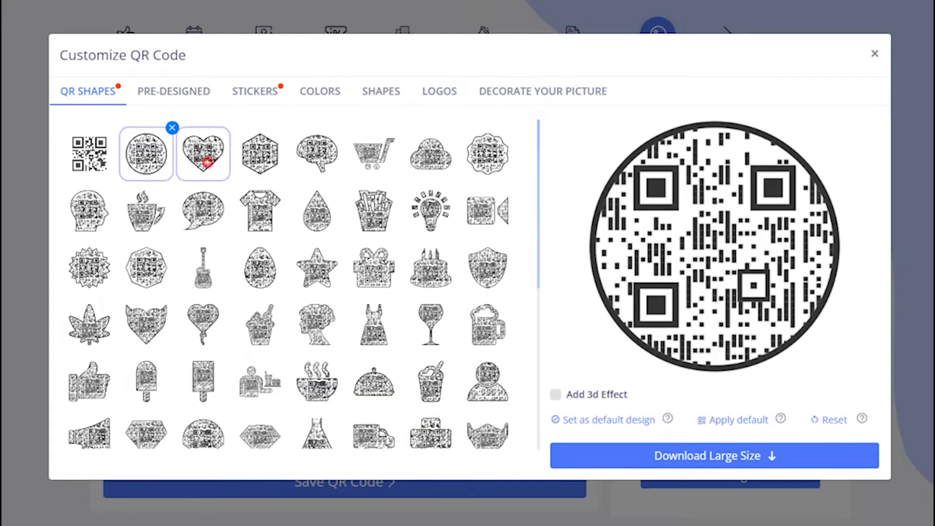
{"action": "left_click", "coordinate": [487, 155]}
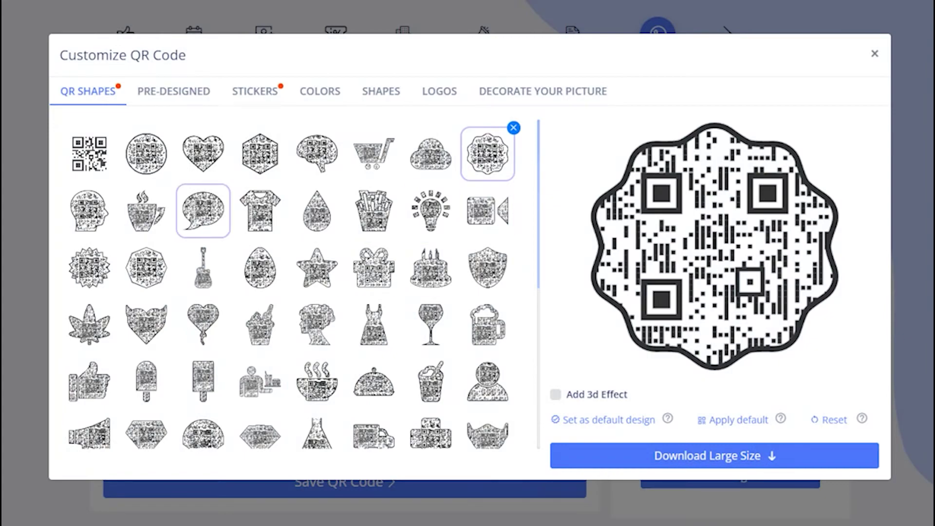
{"action": "left_click", "coordinate": [223, 219]}
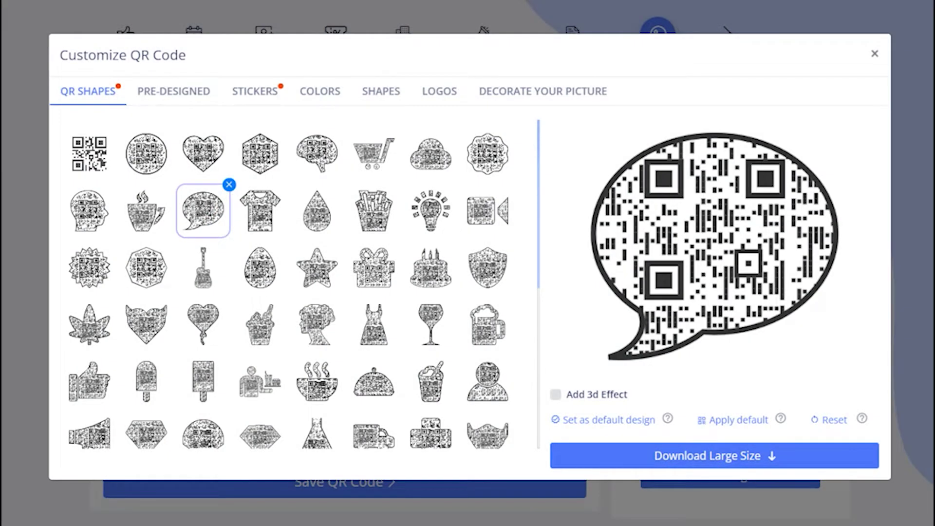
Try the purple pre-designed template, then remove it to keep the plain speech bubble.
{"action": "left_click", "coordinate": [173, 91]}
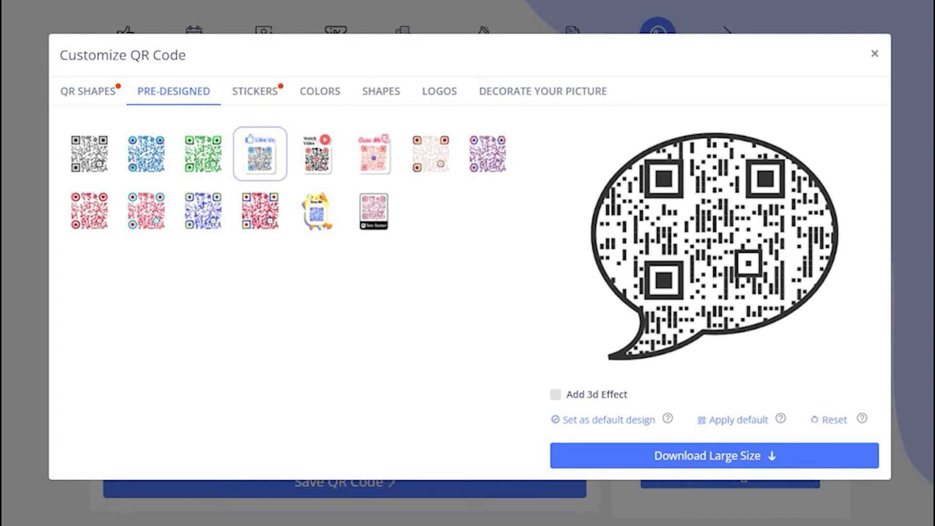
{"action": "left_click", "coordinate": [487, 154]}
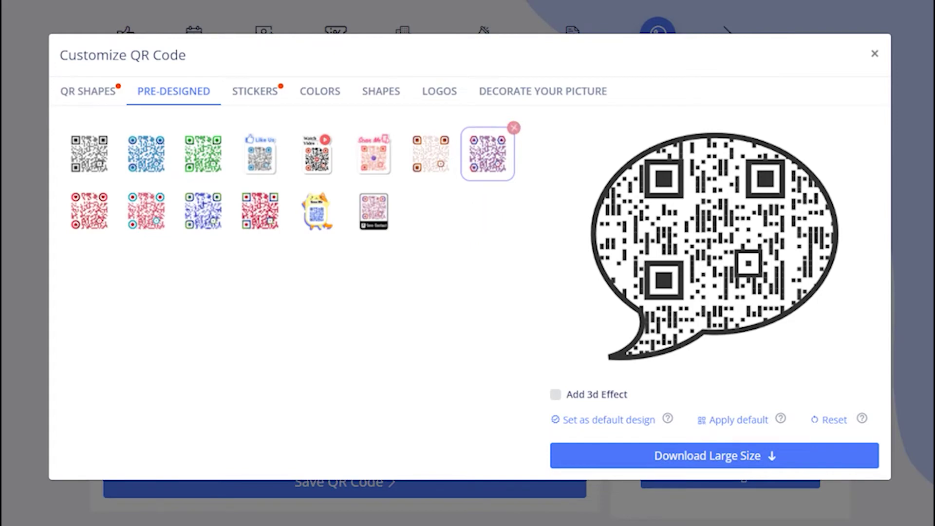
{"action": "left_click", "coordinate": [513, 128]}
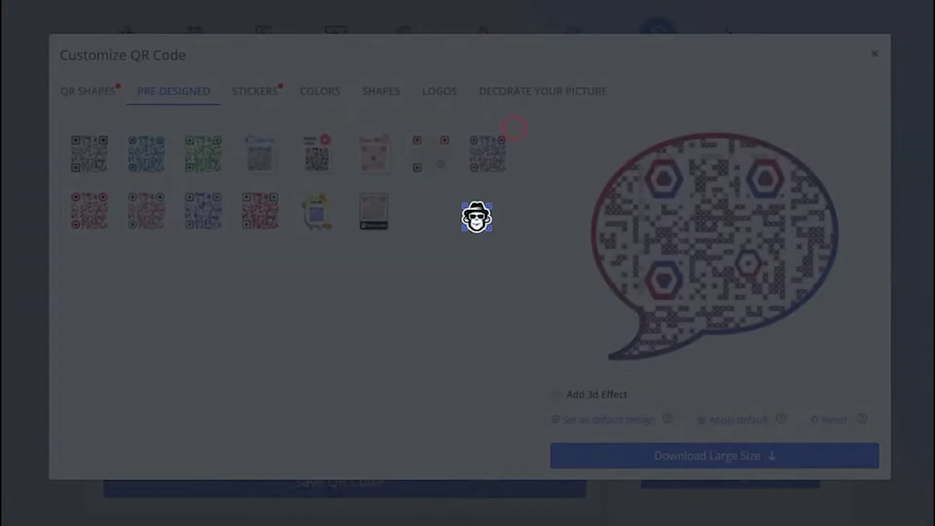
Frame the code with the green 'Scan To Save' sticker after trying Scan Me and Scan To Pay.
{"action": "left_click", "coordinate": [255, 91]}
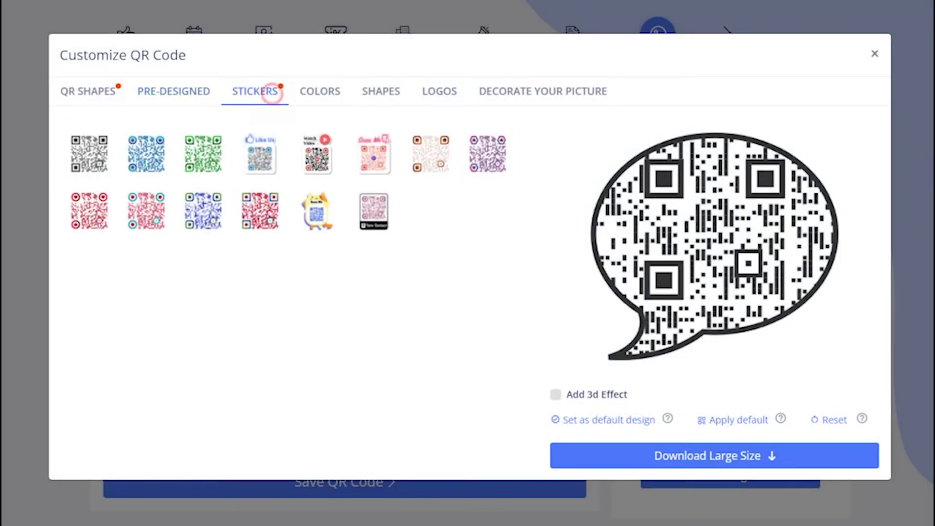
{"action": "left_click", "coordinate": [374, 267]}
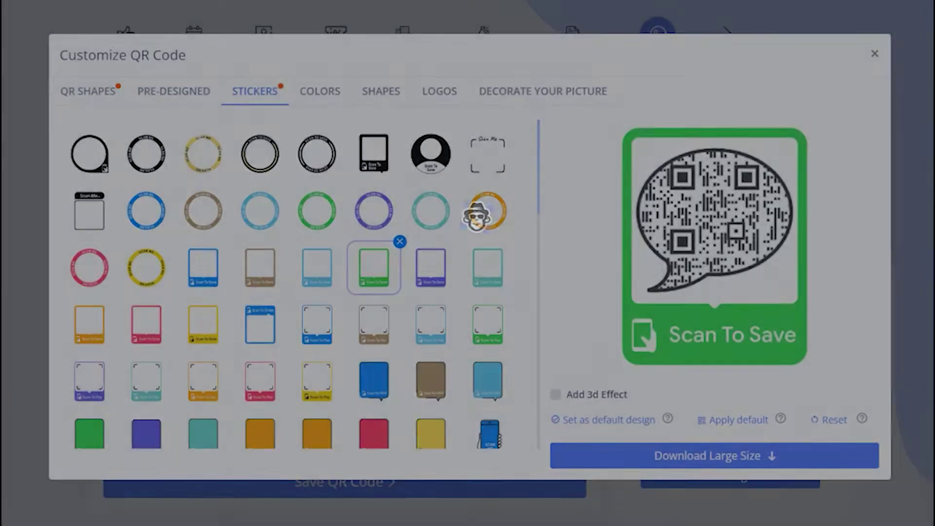
{"action": "left_click", "coordinate": [483, 219]}
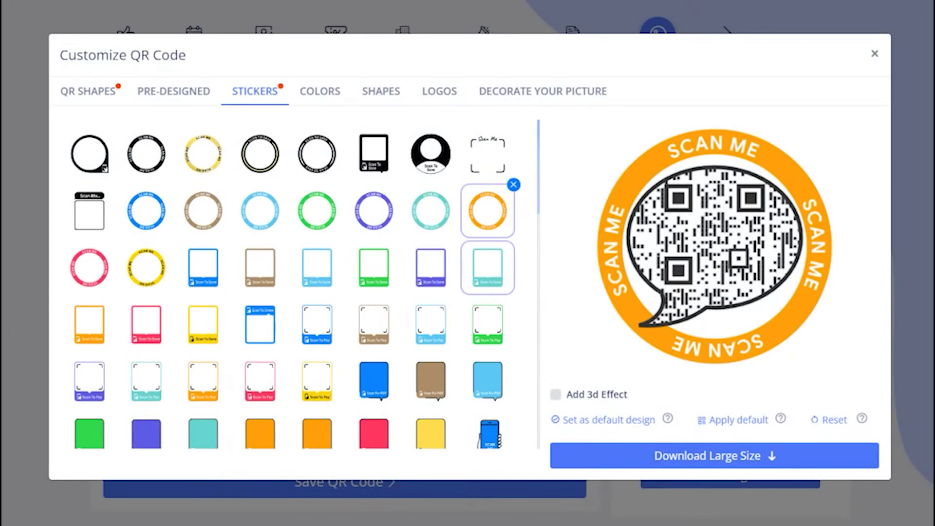
{"action": "left_click", "coordinate": [487, 324]}
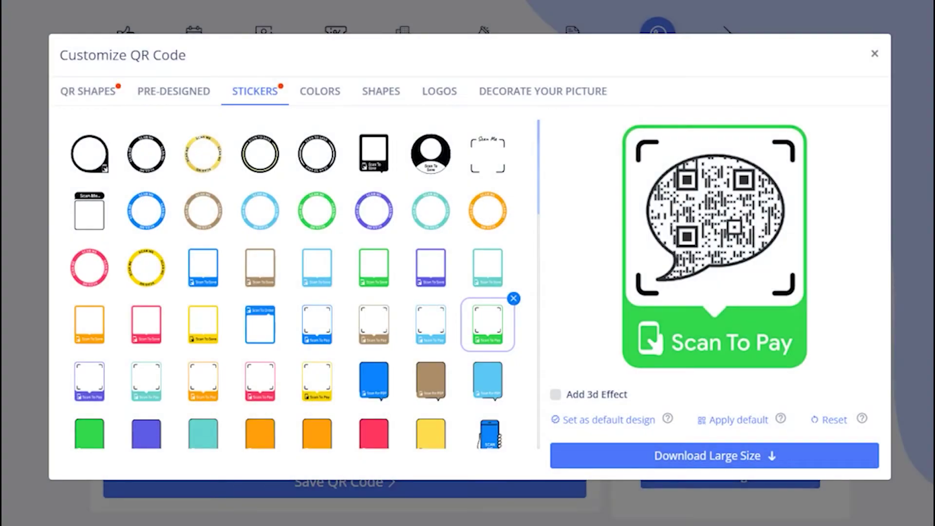
{"action": "left_click", "coordinate": [373, 267]}
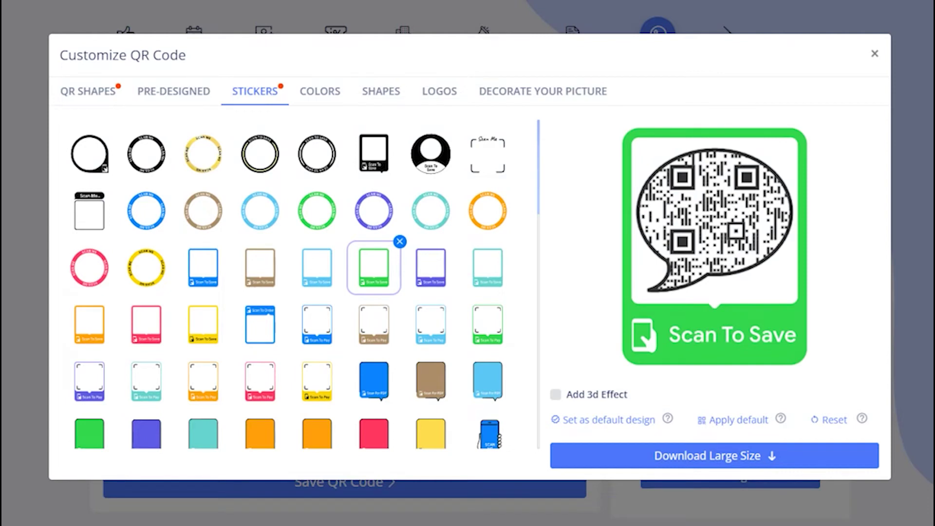
{"action": "left_click", "coordinate": [320, 91]}
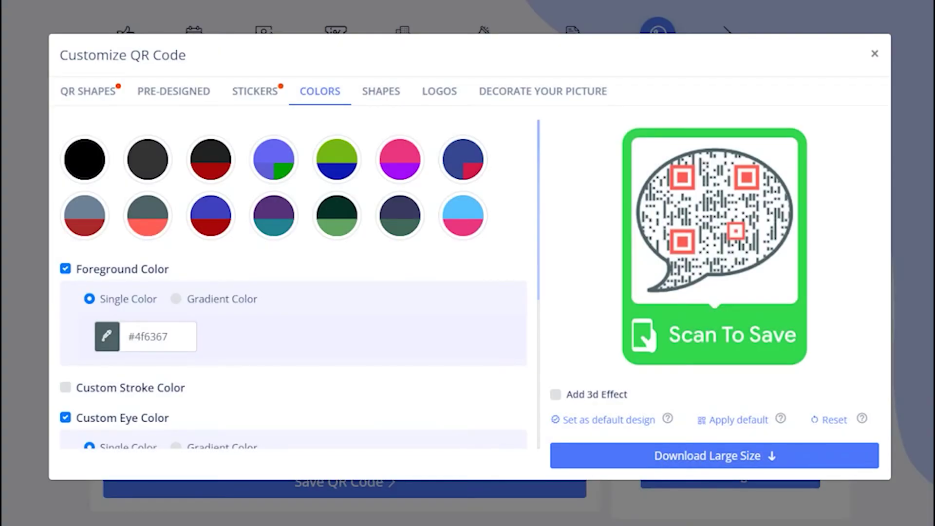
Choose the third body dot pattern, lower the body scaling, and give the eyes the sixth frame shape.
{"action": "left_click", "coordinate": [380, 91]}
{"action": "left_click", "coordinate": [268, 166]}
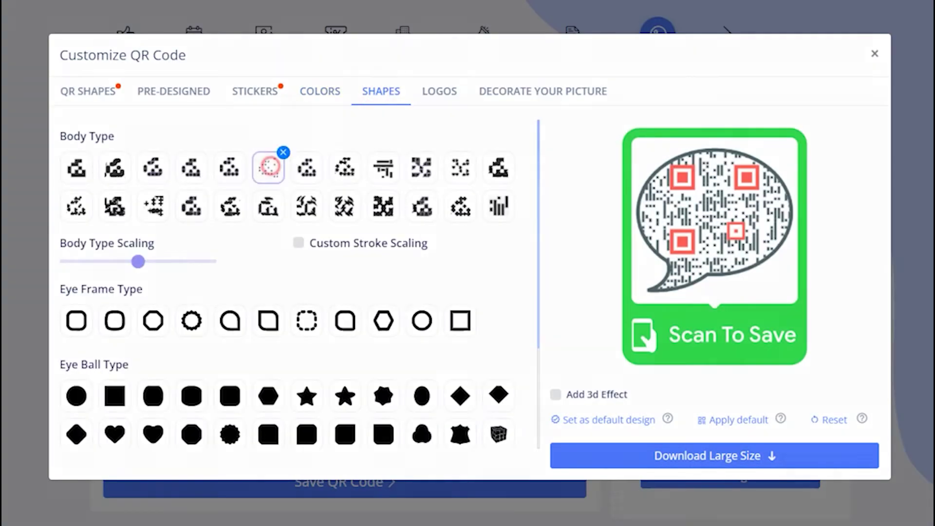
{"action": "left_click", "coordinate": [307, 167]}
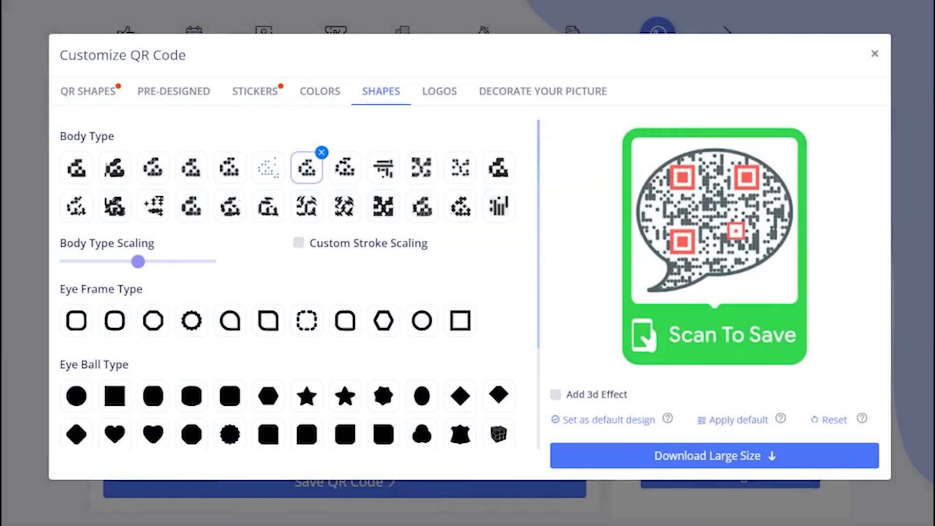
{"action": "left_click", "coordinate": [153, 166]}
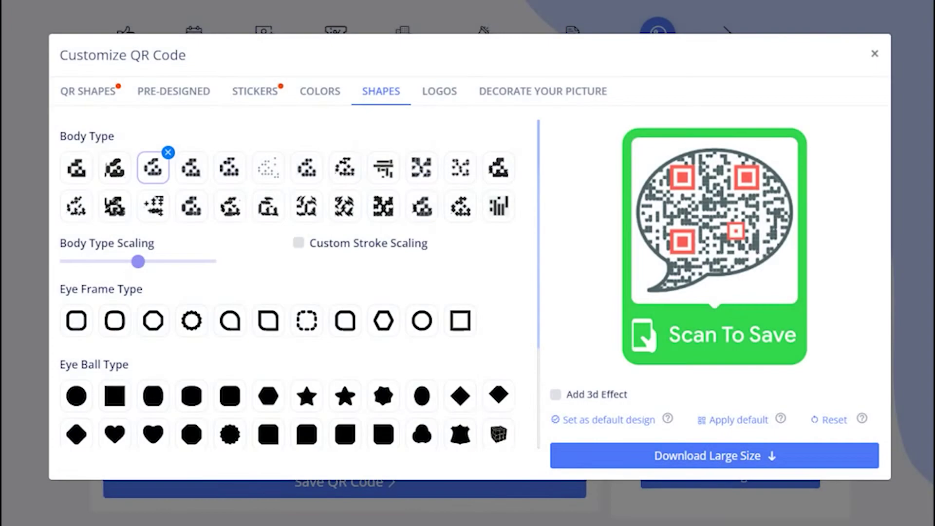
{"action": "left_click_drag", "start_coordinate": [137, 261], "coordinate": [114, 261]}
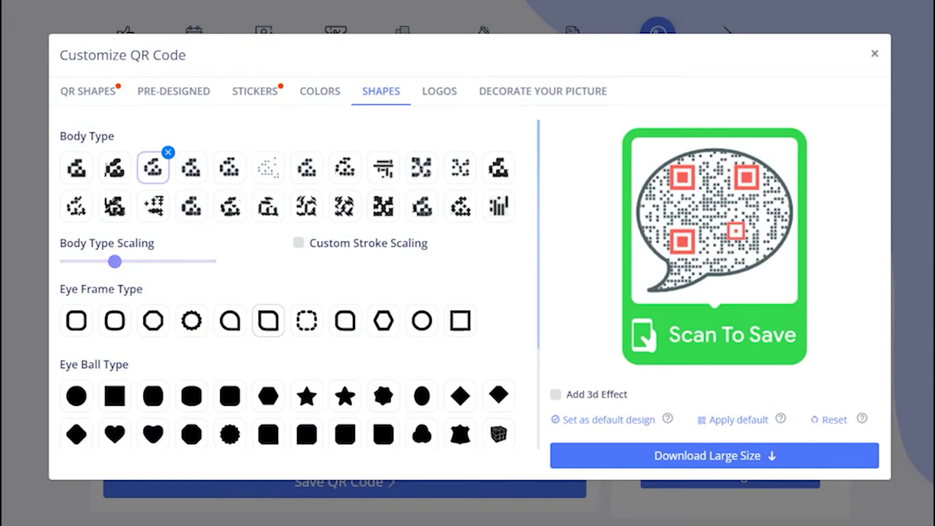
{"action": "left_click", "coordinate": [268, 320]}
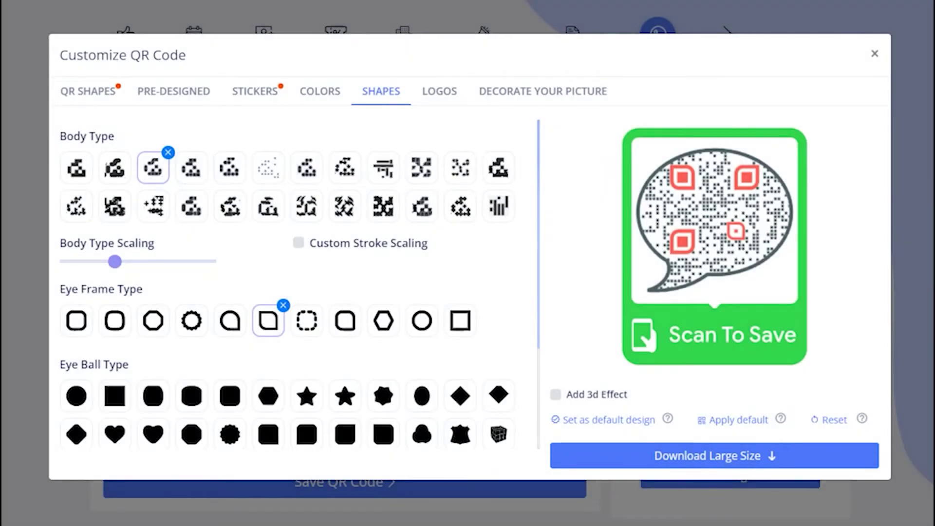
{"action": "left_click", "coordinate": [442, 90]}
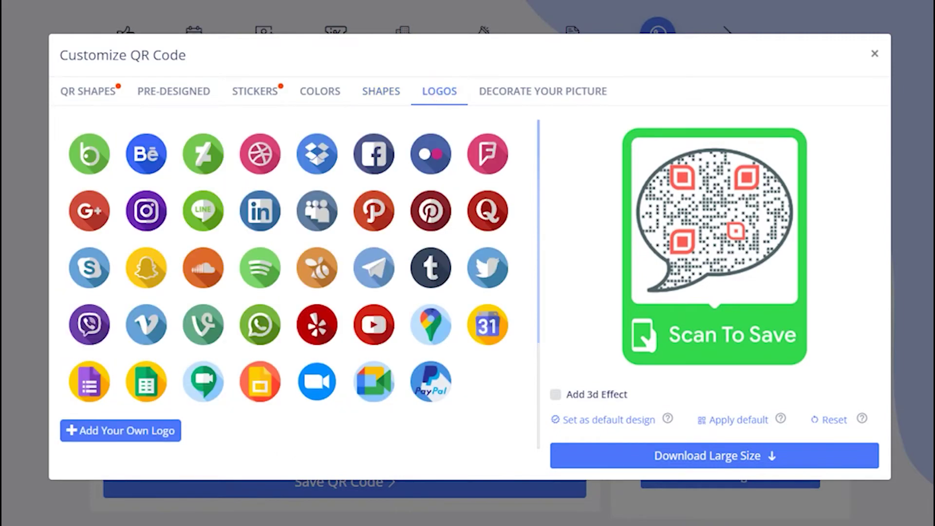
Place the WhatsApp logo in the centre, enlarge its background and settle on a modest logo size.
{"action": "left_click", "coordinate": [259, 324]}
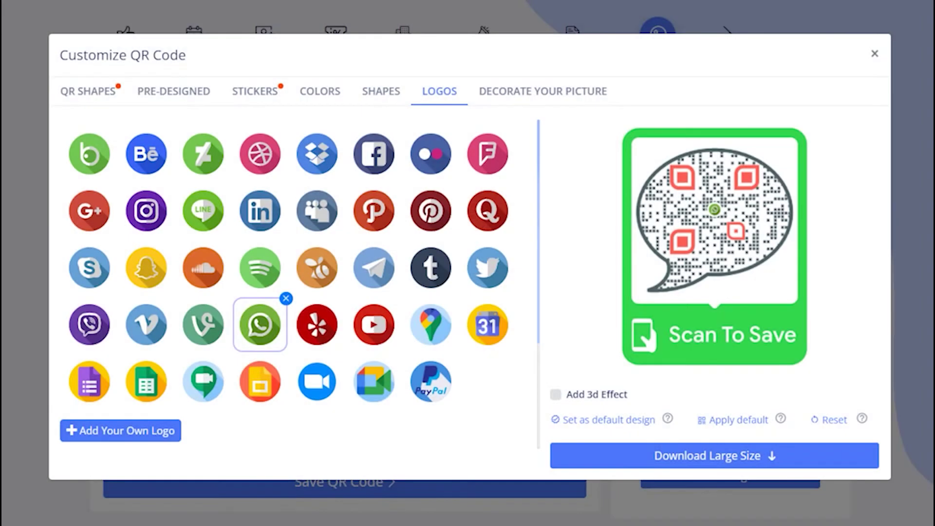
{"action": "scroll", "coordinate": [293, 293], "scroll_direction": "down", "scroll_amount": 2}
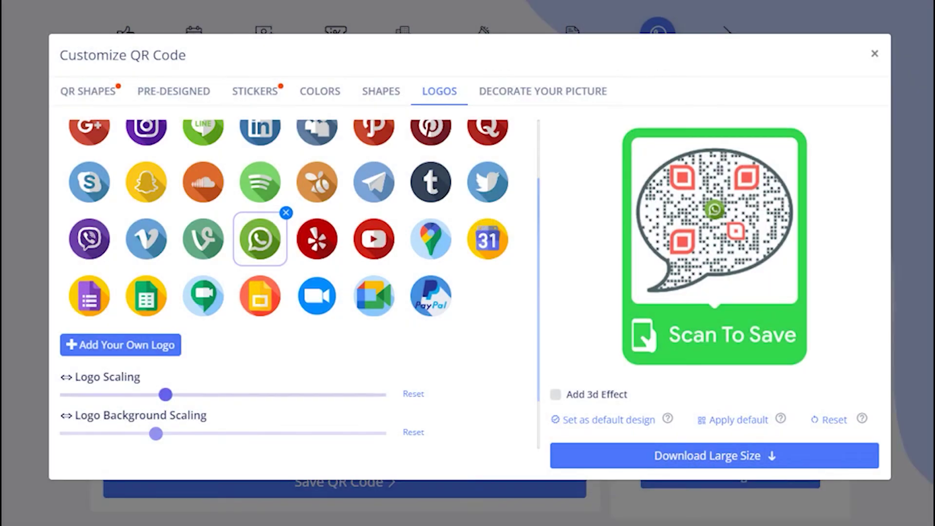
{"action": "left_click_drag", "start_coordinate": [156, 434], "coordinate": [231, 433]}
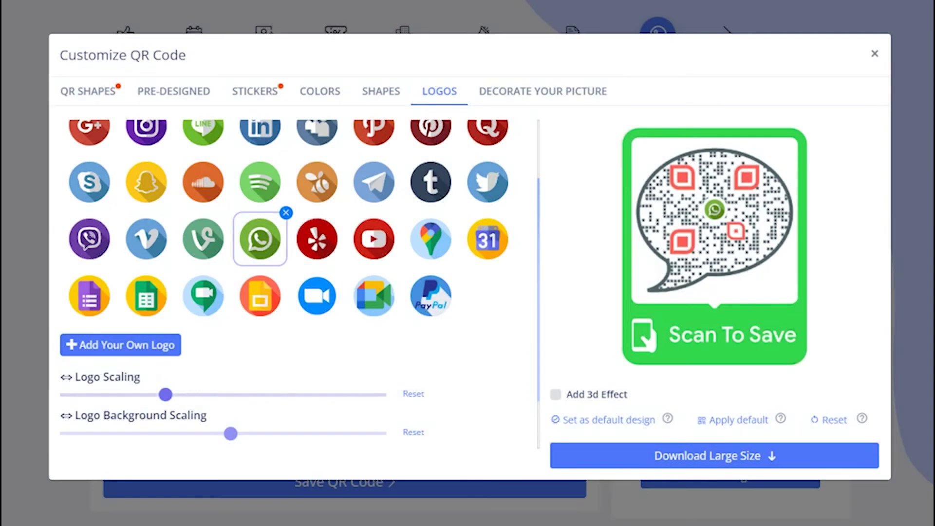
{"action": "left_click_drag", "start_coordinate": [165, 395], "coordinate": [198, 395]}
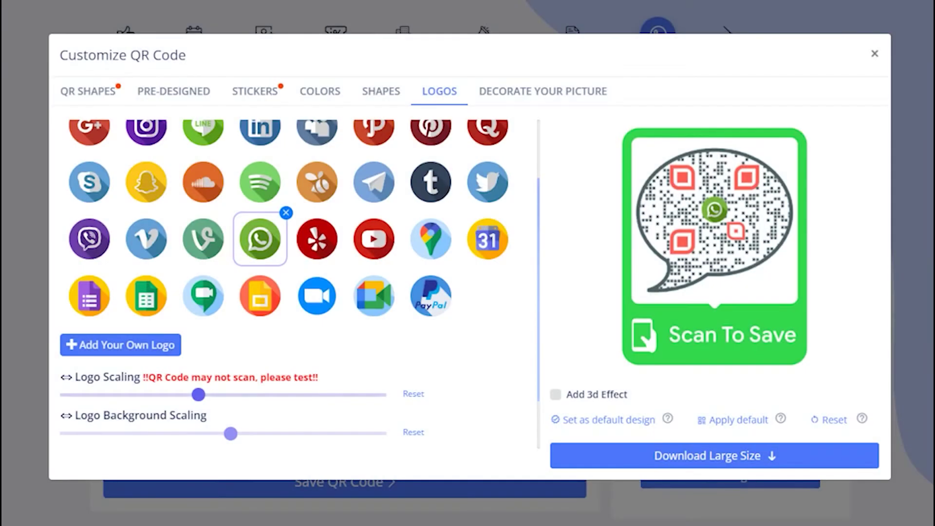
{"action": "left_click_drag", "start_coordinate": [198, 395], "coordinate": [182, 395]}
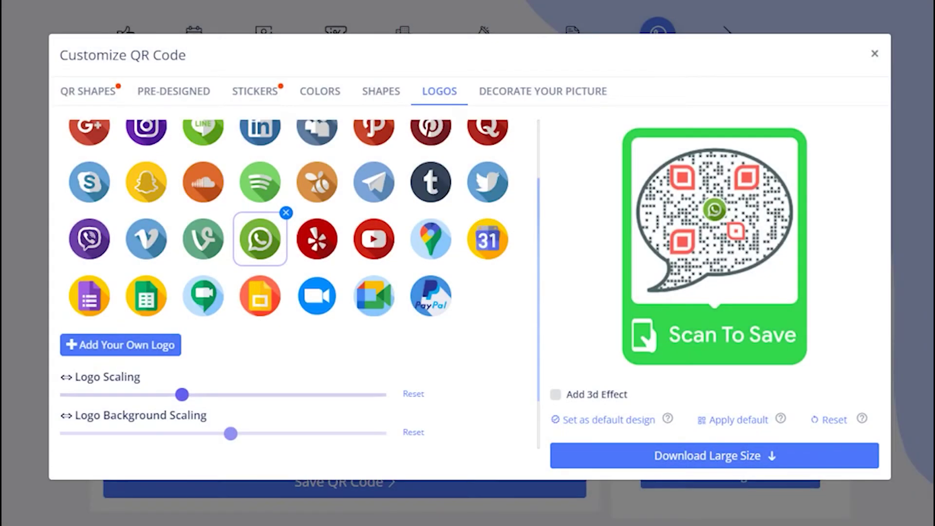
{"action": "scroll", "coordinate": [292, 277], "scroll_direction": "up", "scroll_amount": 1}
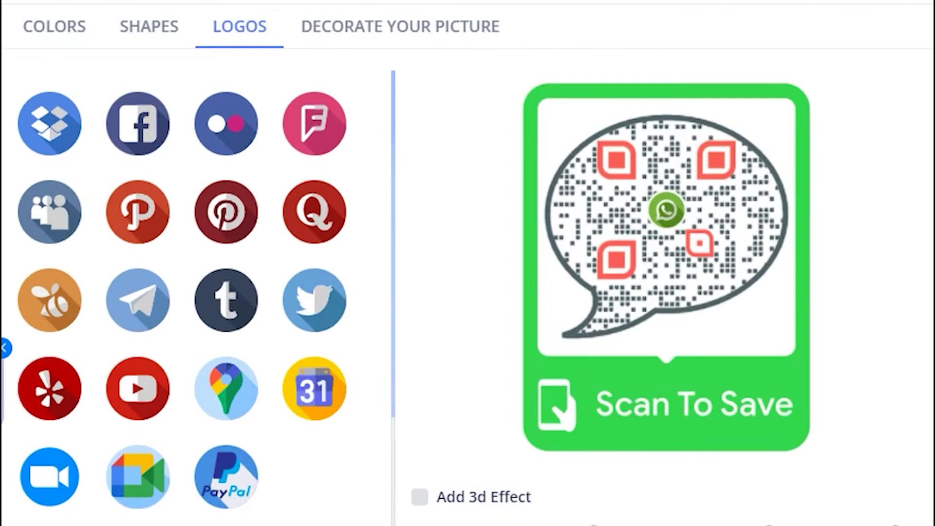
Add the 3D effect and close the customisation dialog.
{"action": "left_click", "coordinate": [420, 497]}
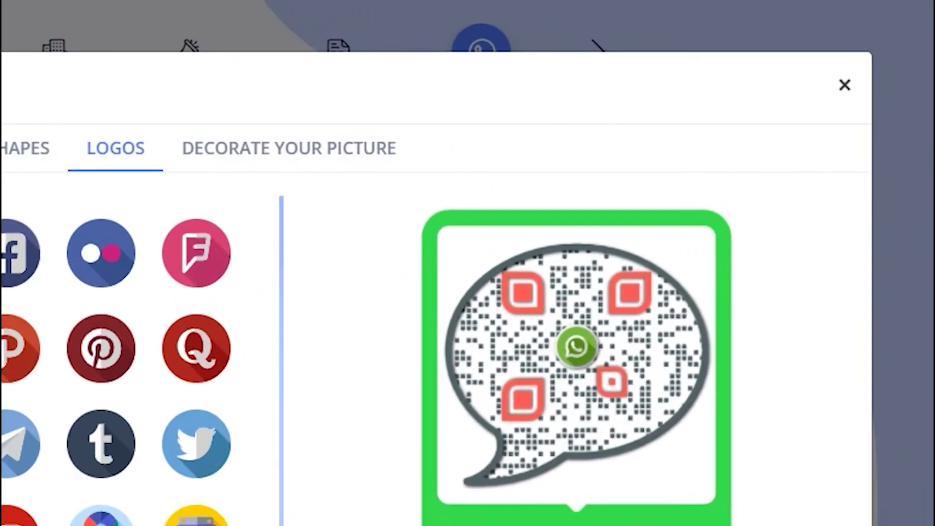
{"action": "left_click", "coordinate": [844, 86]}
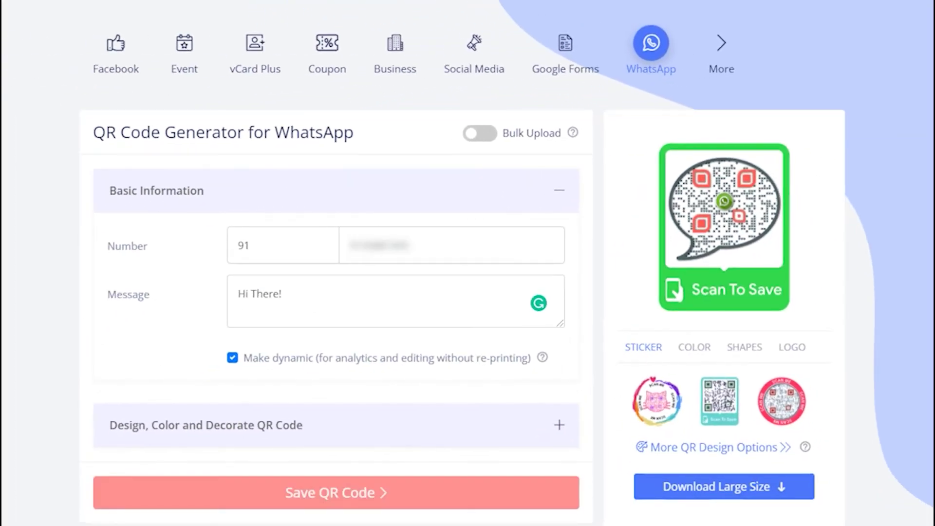
Save the QR code under the campaign name 'My whatsapp QR code', then subscribe to the YouTube channel.
{"action": "left_click", "coordinate": [465, 489]}
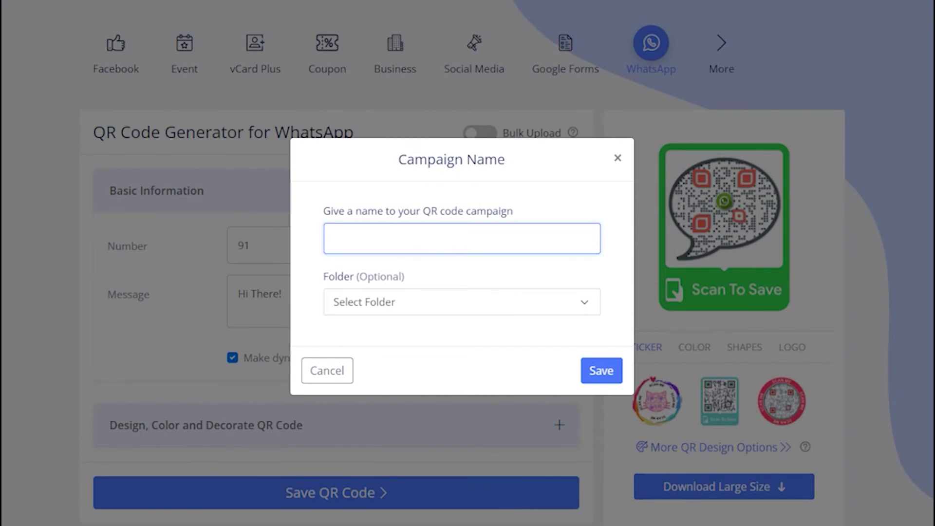
{"action": "type", "text": "My whatsapp "}
{"action": "type", "text": "QR code"}
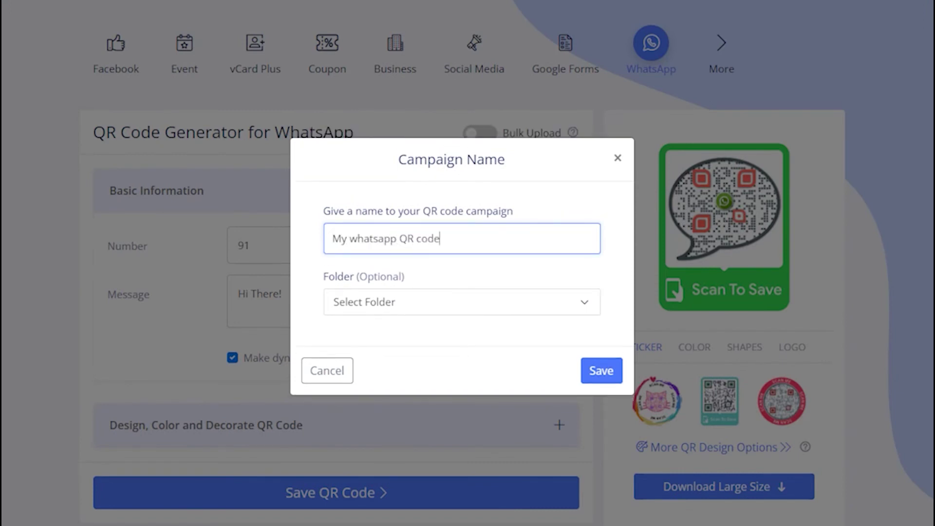
{"action": "key", "text": "Return"}
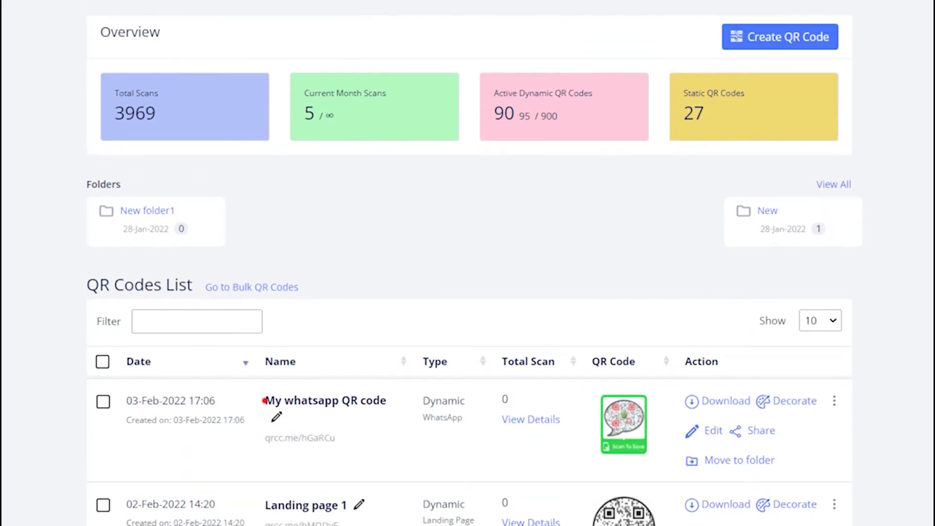
{"action": "left_click_drag", "start_coordinate": [264, 401], "coordinate": [386, 400]}
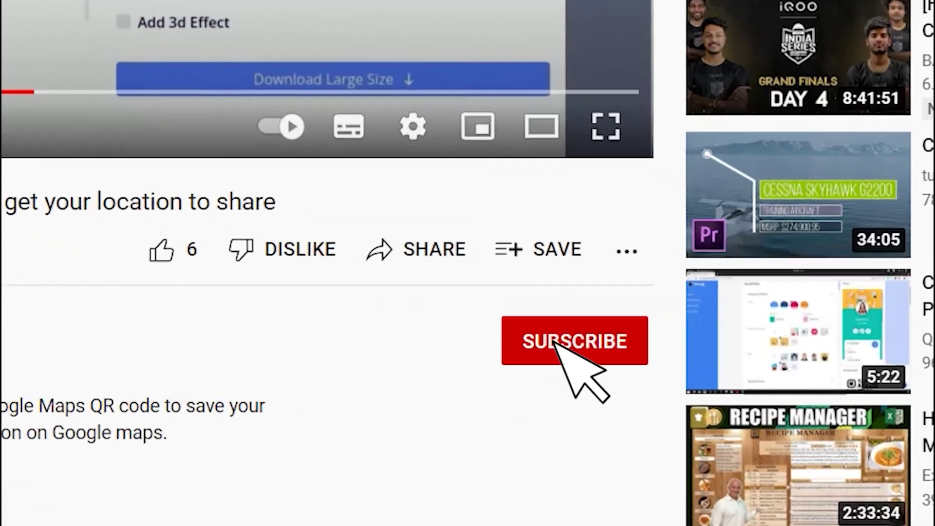
{"action": "left_click", "coordinate": [560, 344]}
Set the channel's notifications to All uploads.
{"action": "left_click", "coordinate": [620, 335]}
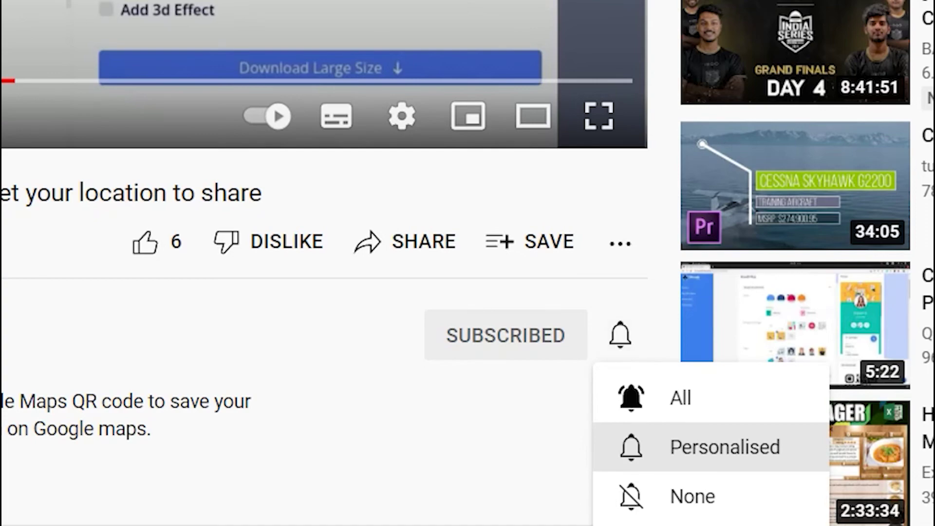
{"action": "left_click", "coordinate": [671, 397]}
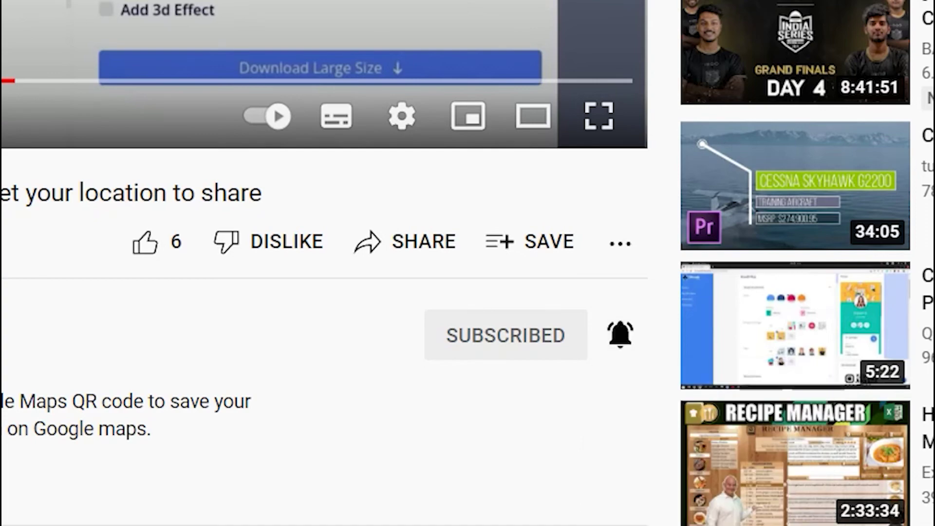